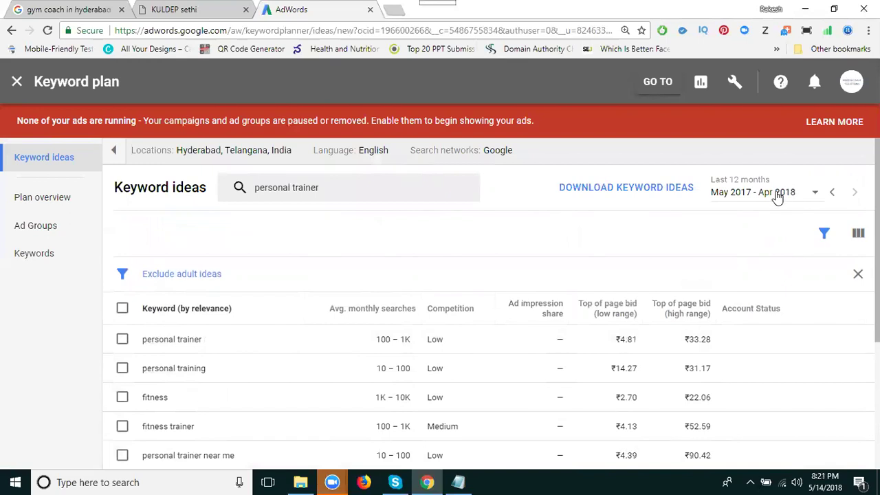
# Set the date range of the personal trainer keyword ideas to the last 24 months and look through the list
pyautogui.click(776, 196)
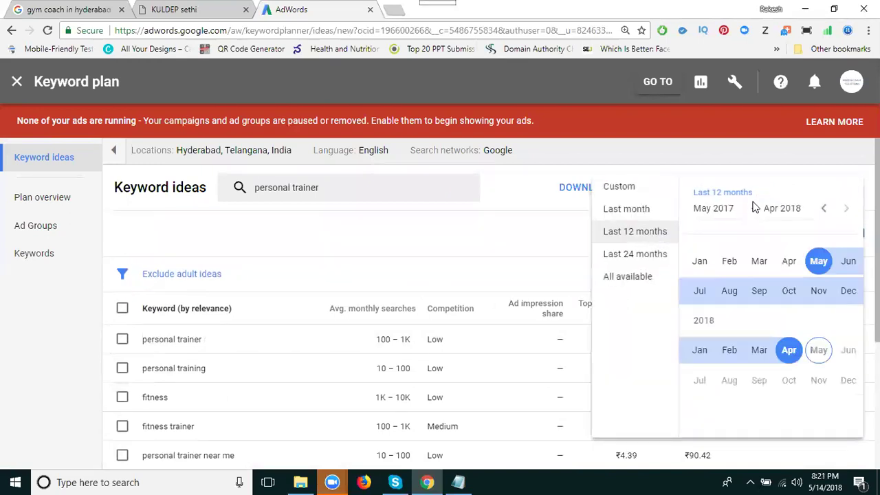
pyautogui.click(628, 255)
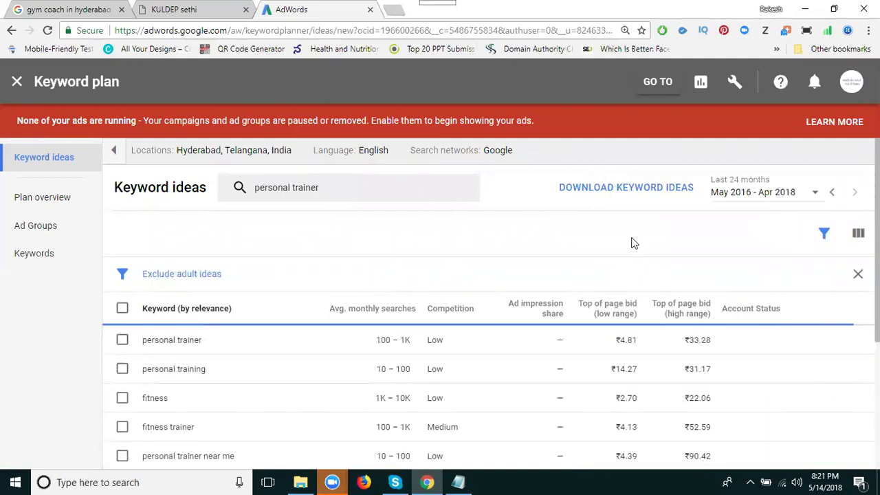
pyautogui.scroll(-2, 634, 243)
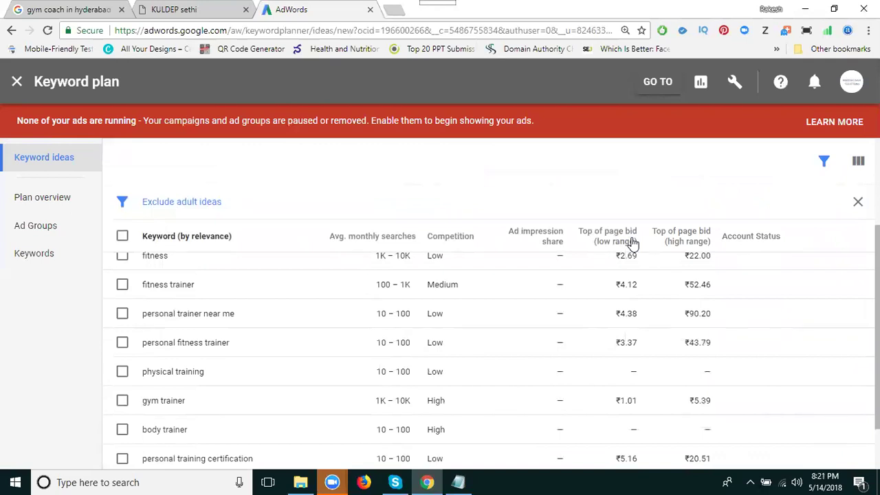
pyautogui.scroll(1, 632, 243)
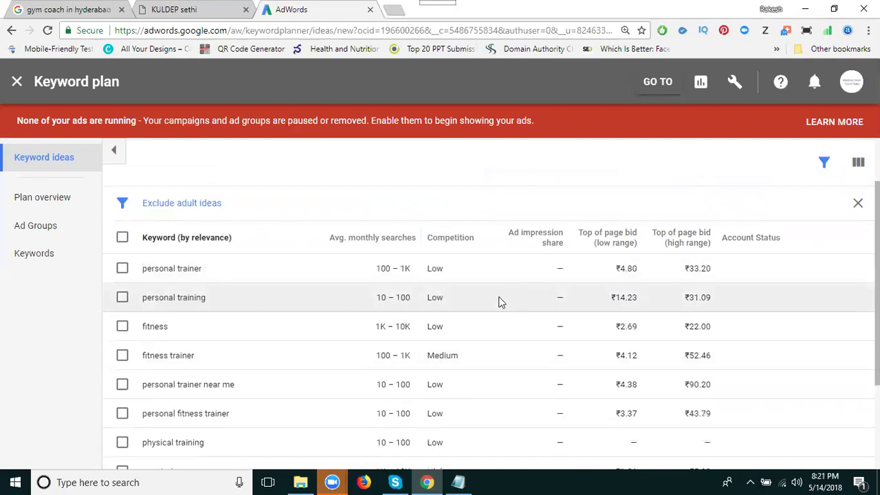
pyautogui.scroll(-2, 505, 298)
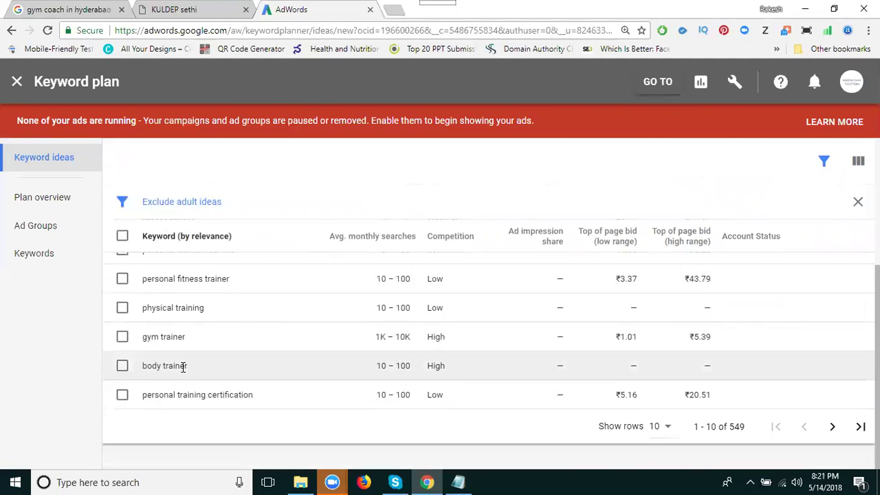
pyautogui.scroll(3, 582, 255)
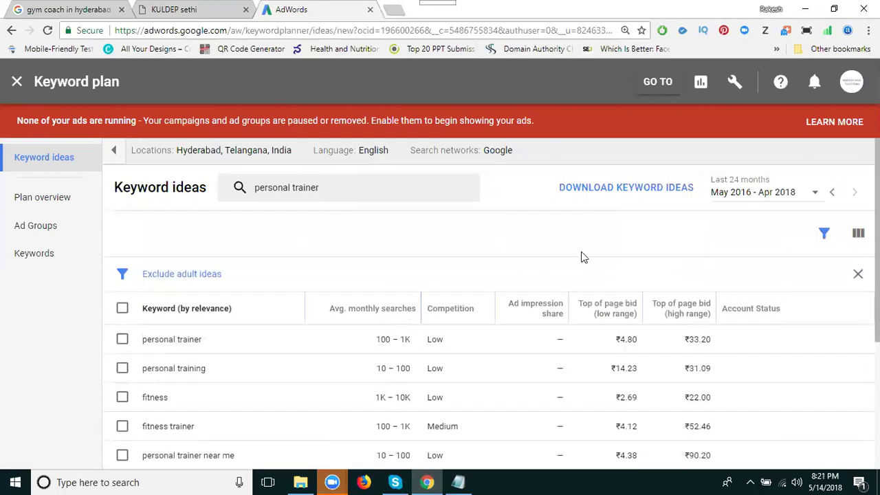
# Download the keyword ideas report and open the CSV file in Excel
pyautogui.click(626, 191)
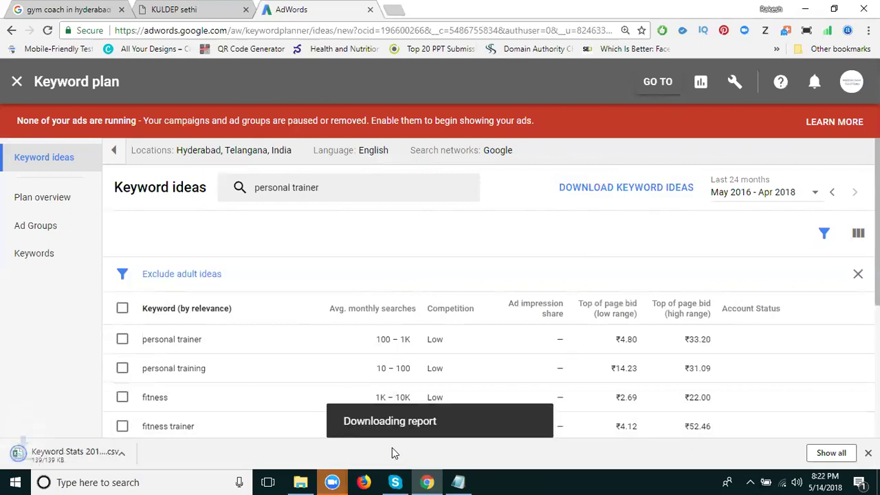
pyautogui.click(48, 454)
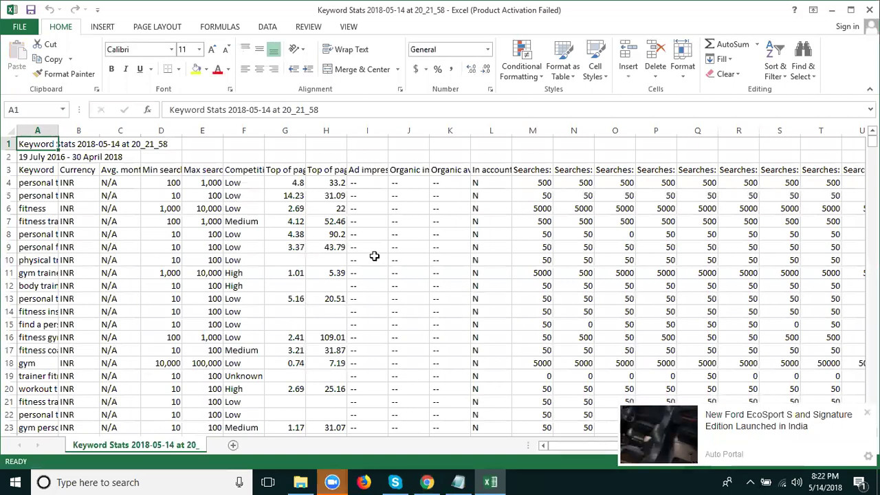
# Select all the report data and align it to the centre horizontally and to the middle vertically
pyautogui.hotkey('ctrl', 'shift', 'End')
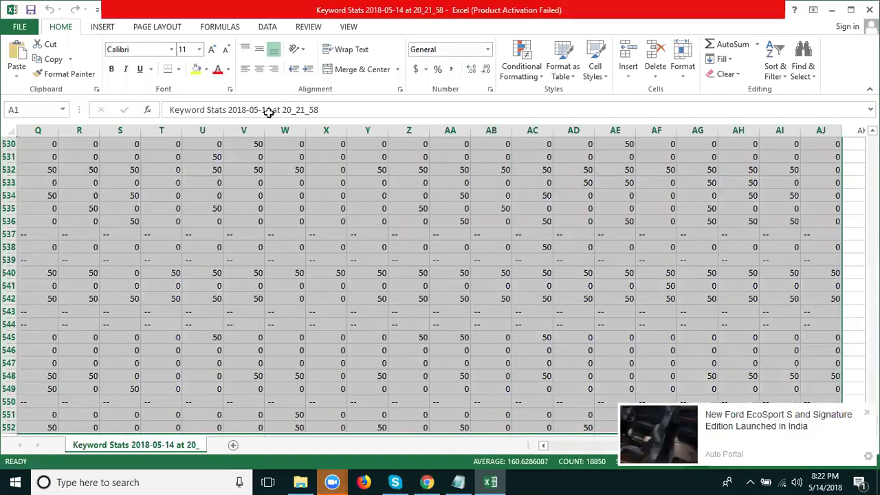
pyautogui.click(569, 357)
pyautogui.click(259, 68)
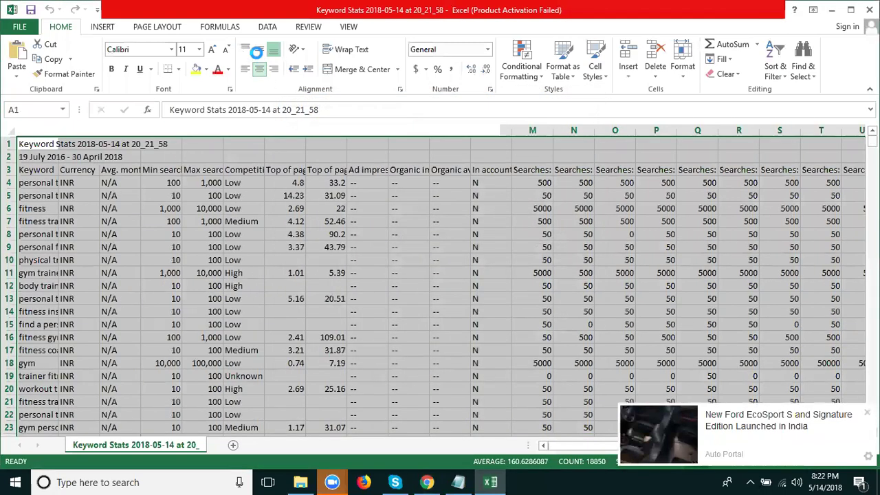
pyautogui.click(259, 48)
# Try to merge and center all the selected report cells, and undo the merge
pyautogui.click(362, 69)
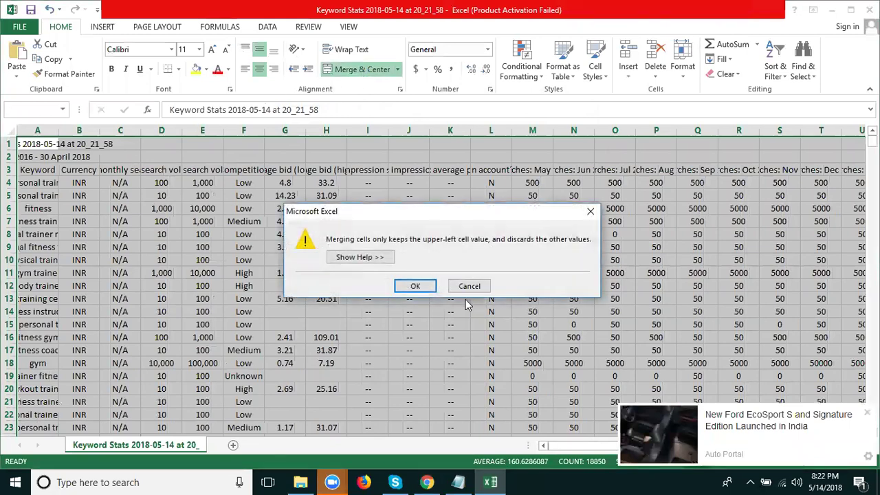
pyautogui.click(417, 287)
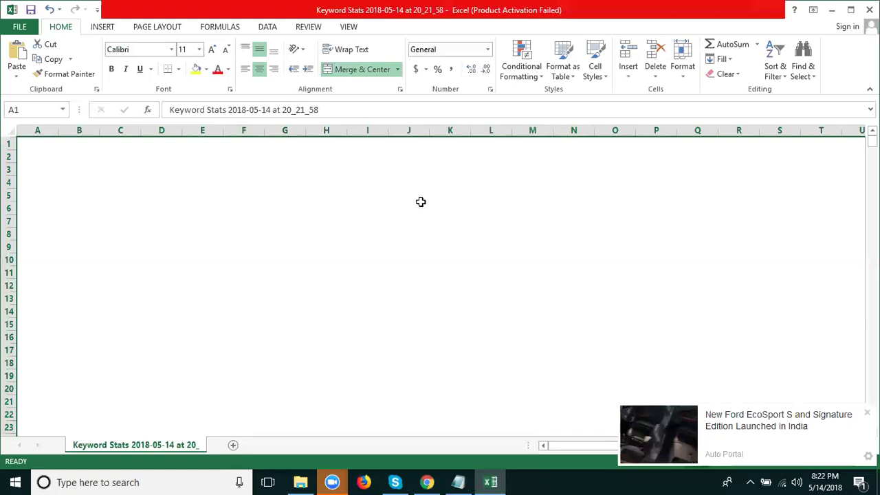
pyautogui.hotkey('ctrl', 'z')
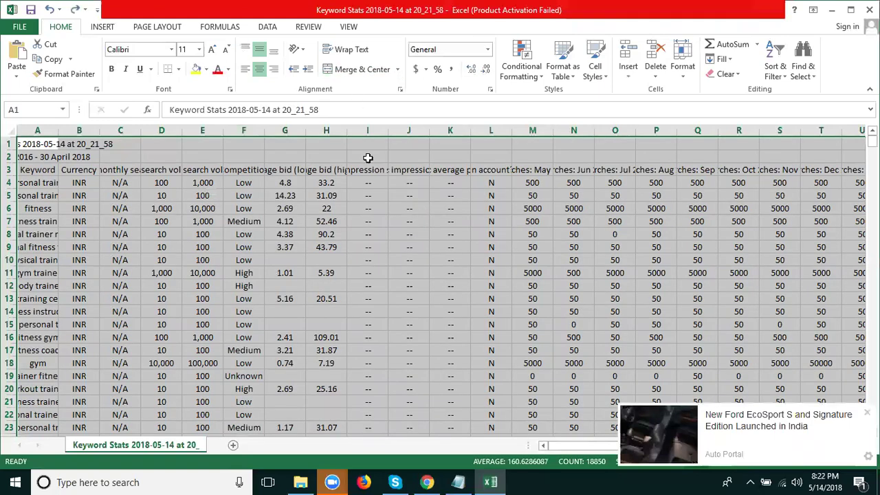
# Wrap the text in all the report cells and widen column A to fit the keywords on one line
pyautogui.click(352, 51)
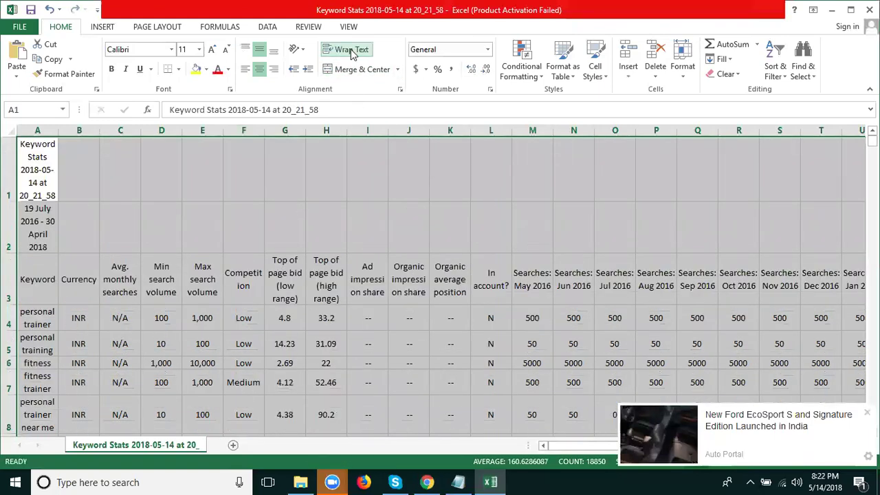
pyautogui.moveTo(59, 130); pyautogui.dragTo(129, 140)
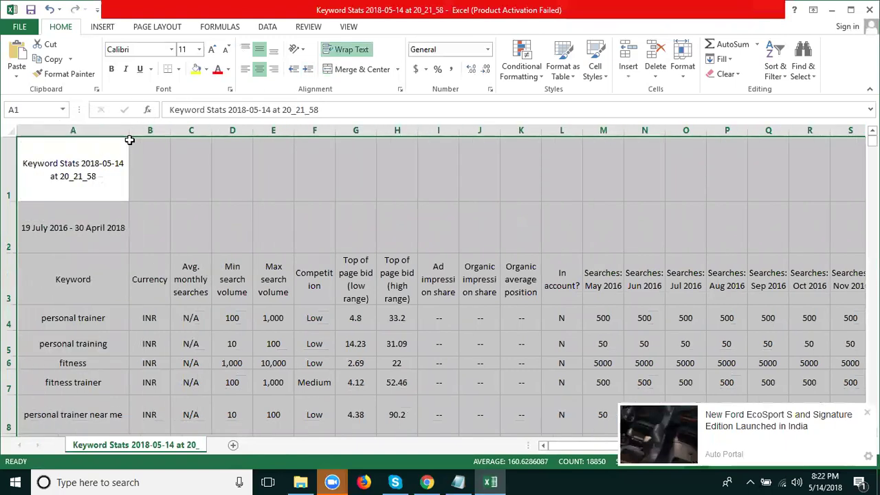
pyautogui.scroll(-1, 357, 251)
pyautogui.scroll(1, 358, 251)
pyautogui.click(473, 217)
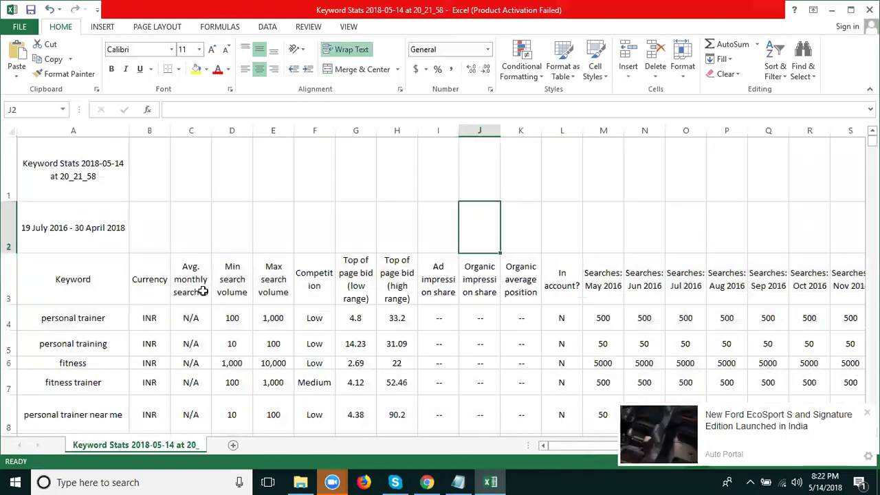
# Widen the Competition, both Top of page bid and Ad impression share columns (F to I) to fit their headings
pyautogui.moveTo(401, 275); pyautogui.dragTo(176, 406)
pyautogui.moveTo(56, 288); pyautogui.dragTo(434, 413)
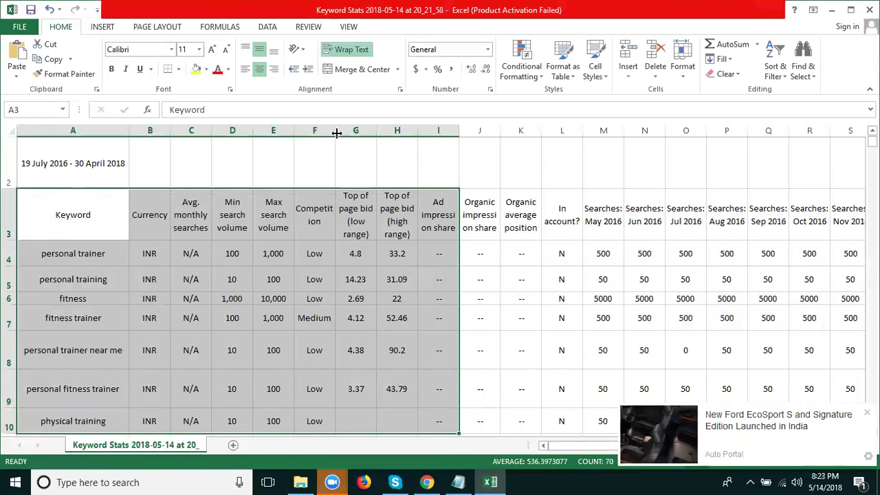
pyautogui.moveTo(336, 130); pyautogui.dragTo(611, 131)
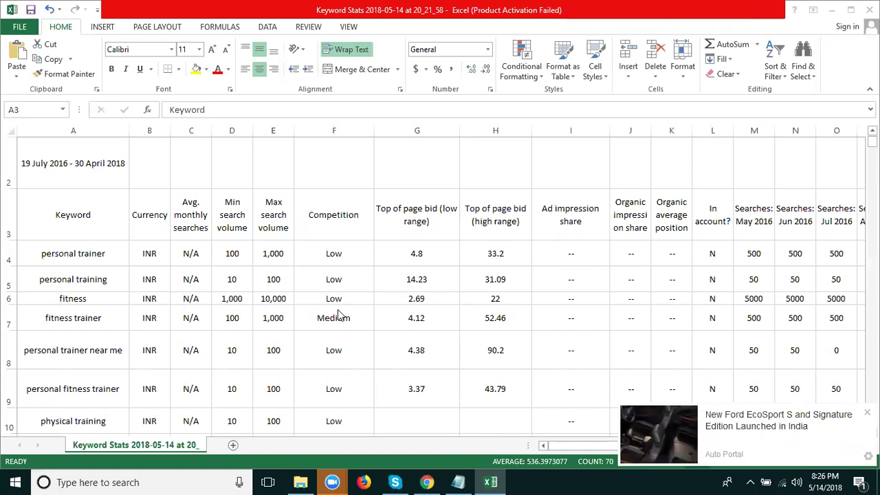
# Highlight the gym trainer and body trainer rows from the keyword to the high range bid (A11:H12)
pyautogui.scroll(-2, 366, 282)
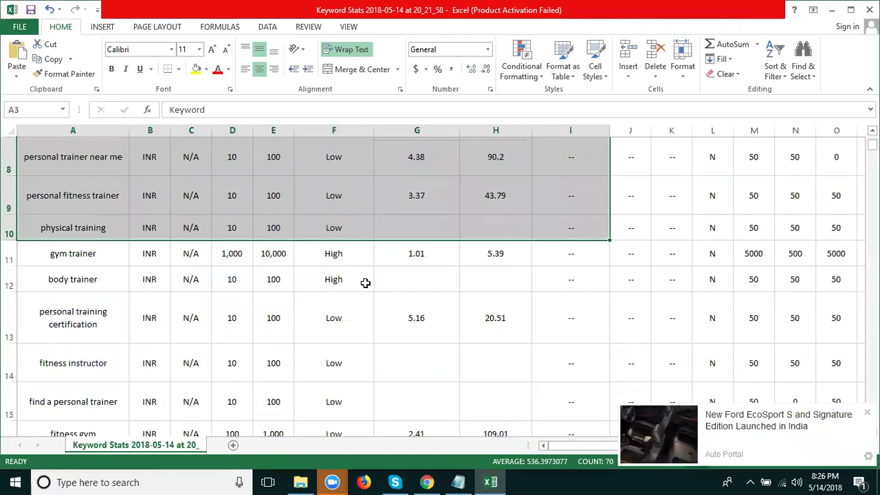
pyautogui.moveTo(43, 256); pyautogui.dragTo(488, 278)
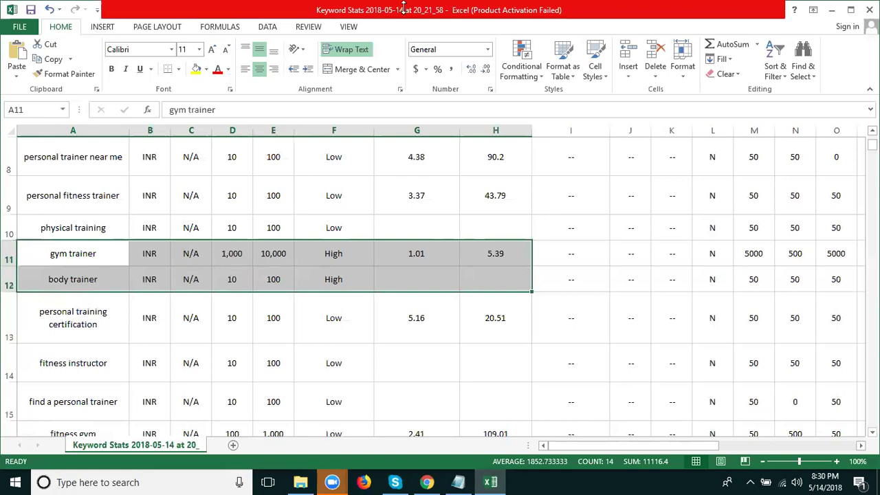
# Switch back to AdWords and replace the targeted location Hyderabad with United States
pyautogui.rightClick(305, 8)
pyautogui.click(342, 60)
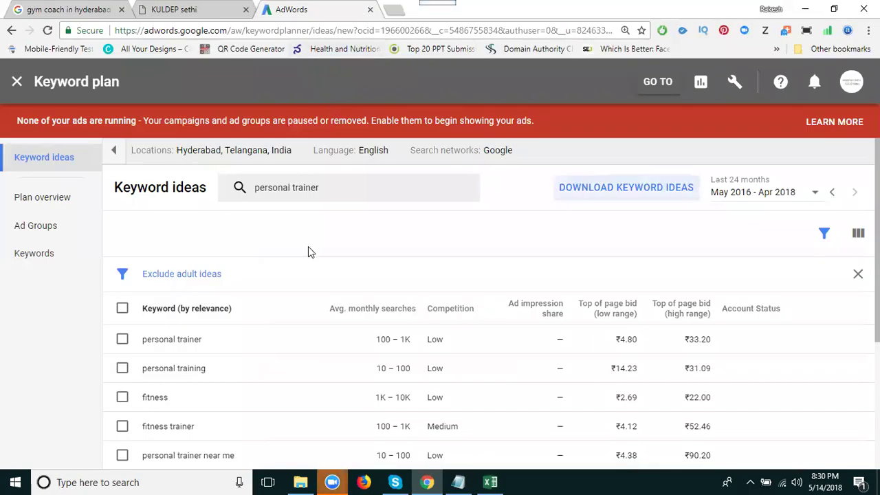
pyautogui.click(244, 155)
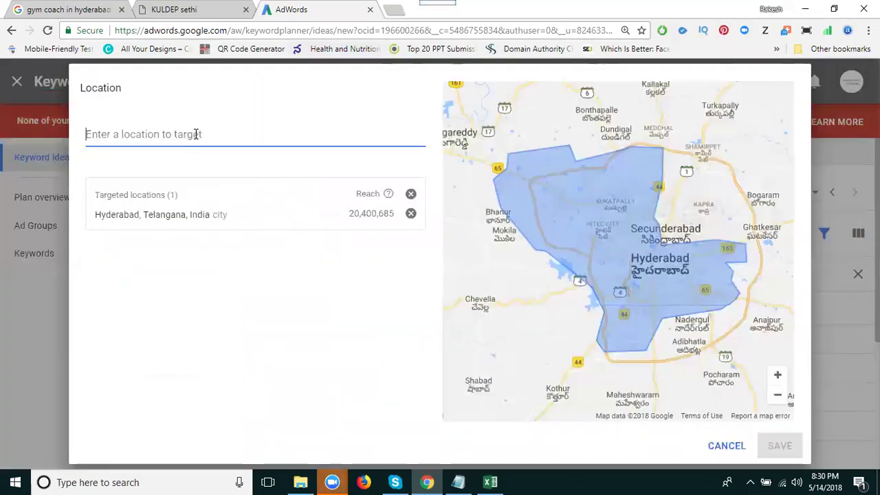
pyautogui.write('i')
pyautogui.press('BackSpace')
pyautogui.write('uni')
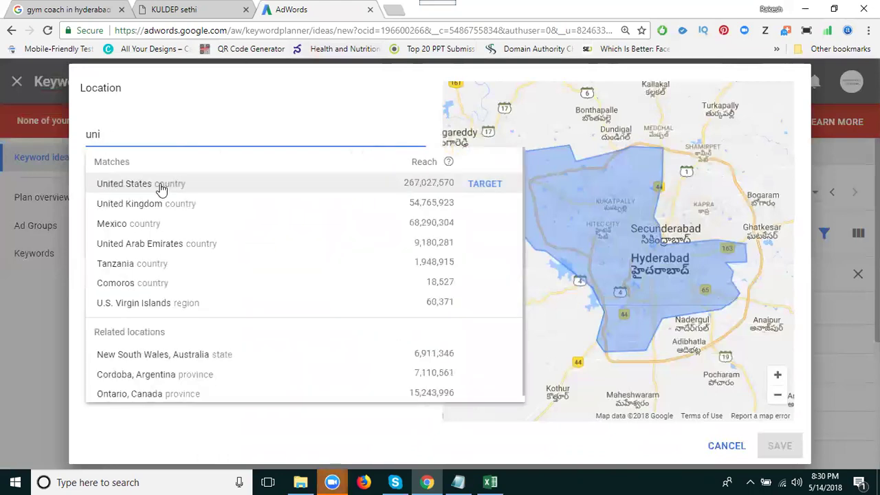
pyautogui.click(160, 187)
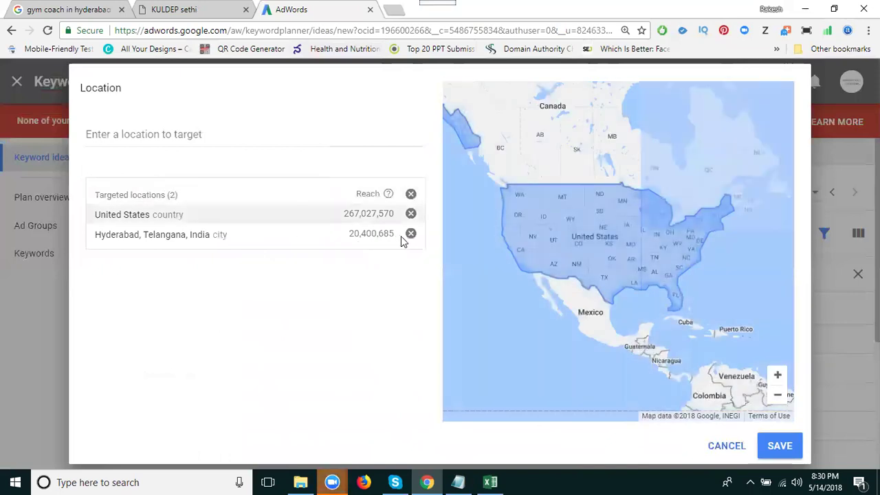
pyautogui.click(411, 235)
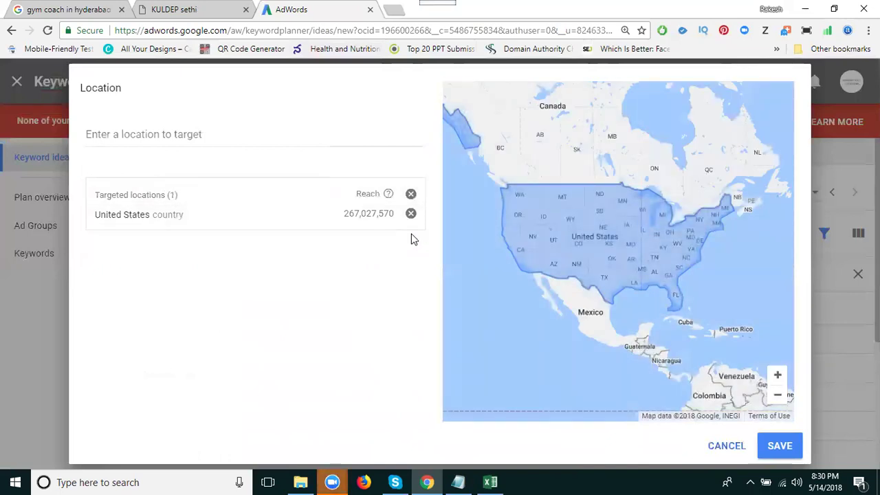
pyautogui.click(781, 447)
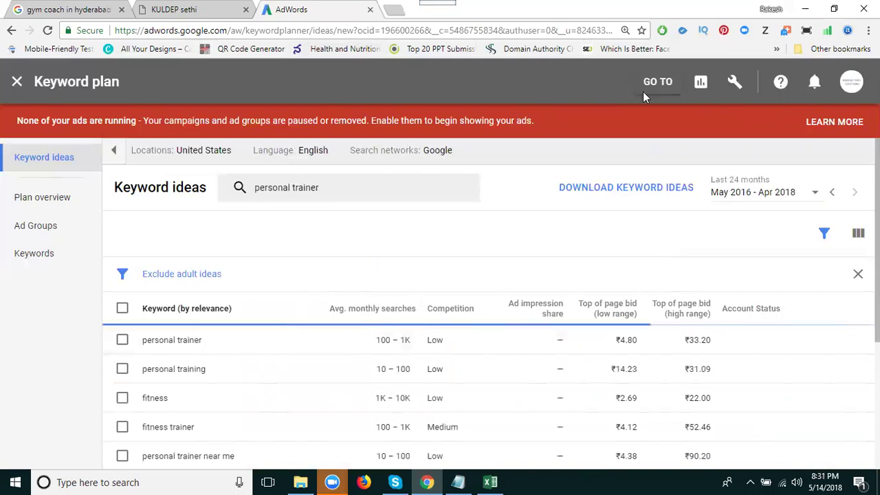
# Compare the competition and bids of the United States keyword ideas with the Hyderabad figures in the Excel report
pyautogui.scroll(-1, 762, 77)
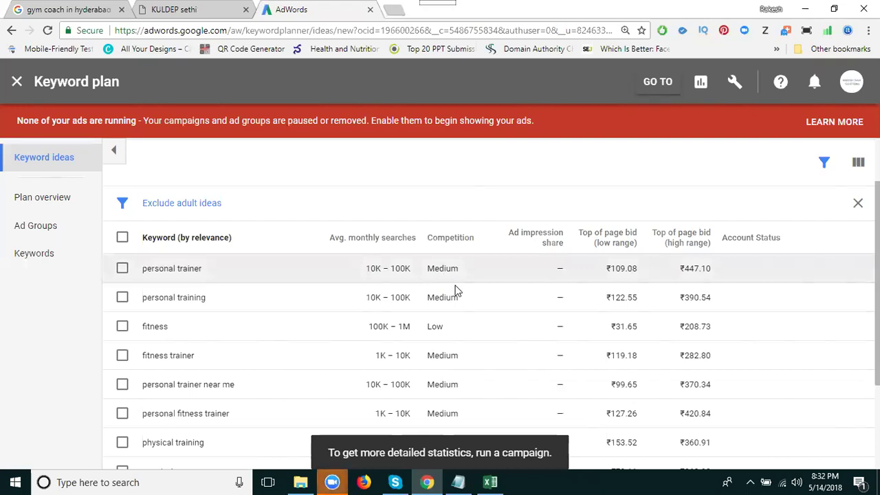
pyautogui.click(491, 482)
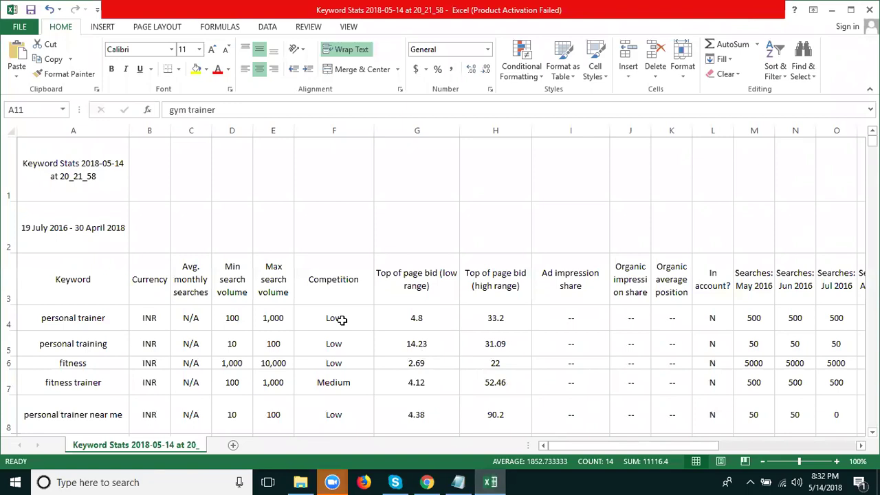
pyautogui.click(341, 320)
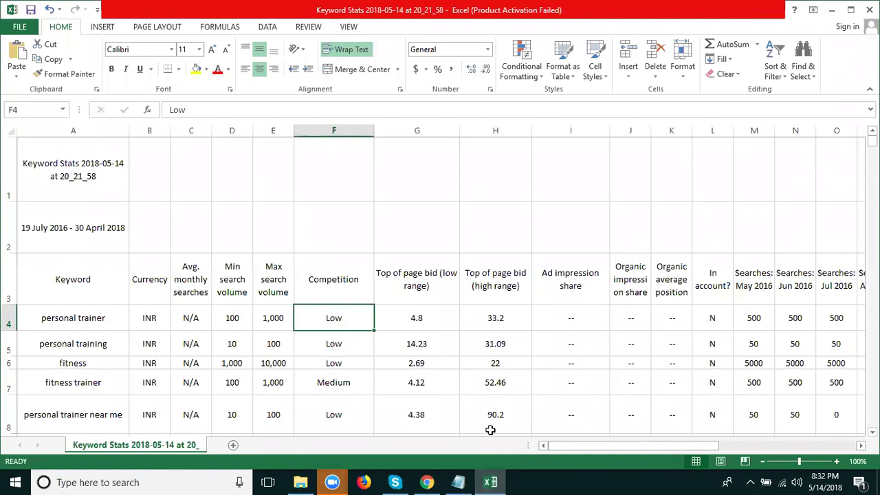
pyautogui.click(490, 482)
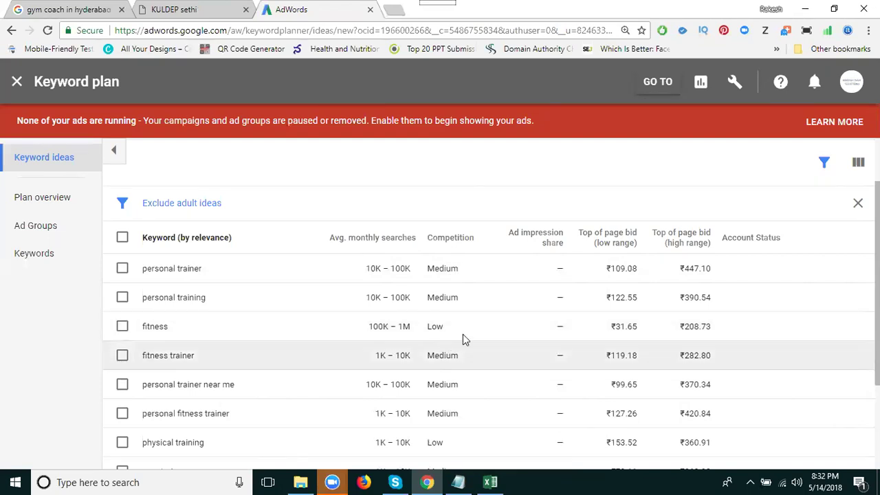
pyautogui.scroll(-2, 464, 336)
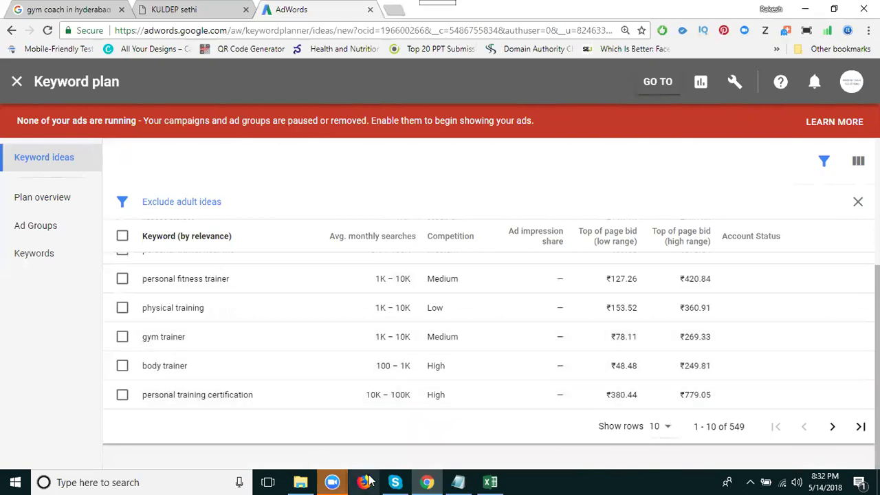
pyautogui.click(483, 480)
pyautogui.scroll(-3, 350, 313)
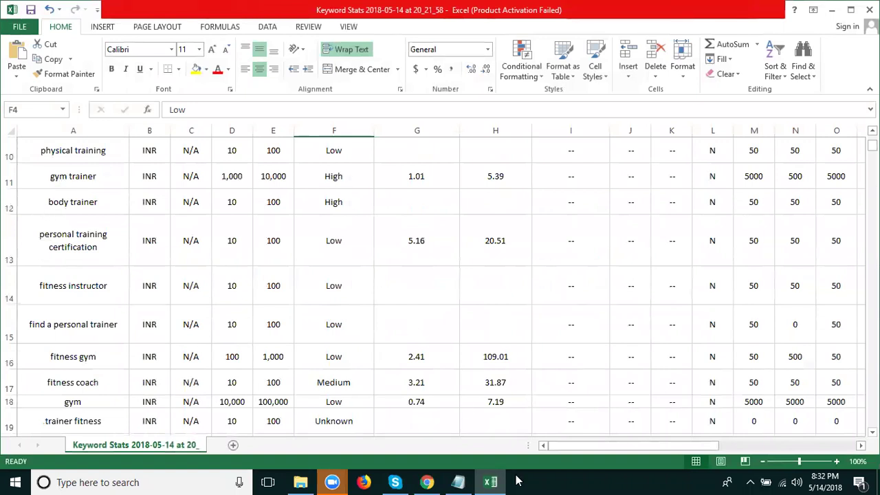
pyautogui.click(492, 481)
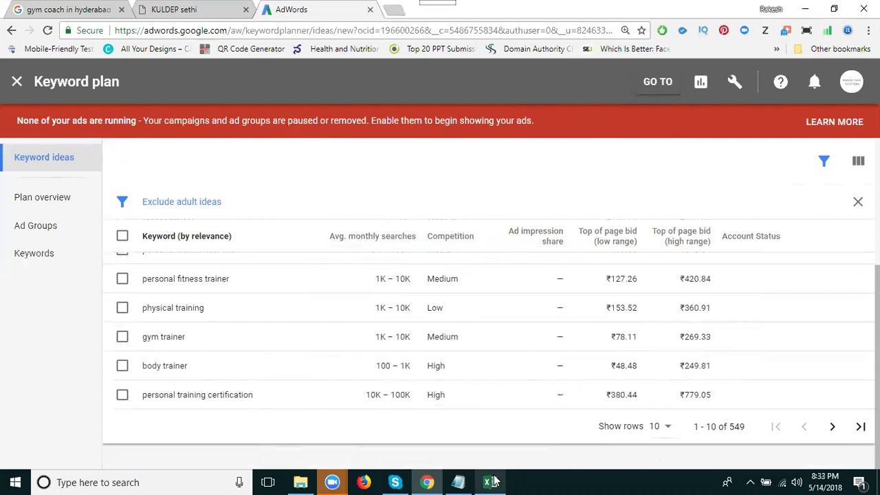
pyautogui.click(494, 481)
# Set the date range of the United States keyword ideas to the last 24 months and review the list
pyautogui.scroll(2, 341, 279)
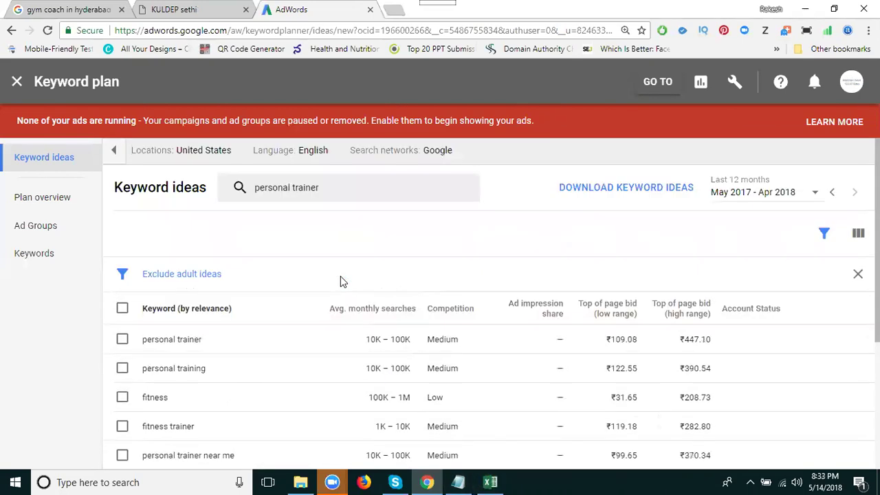
pyautogui.click(767, 192)
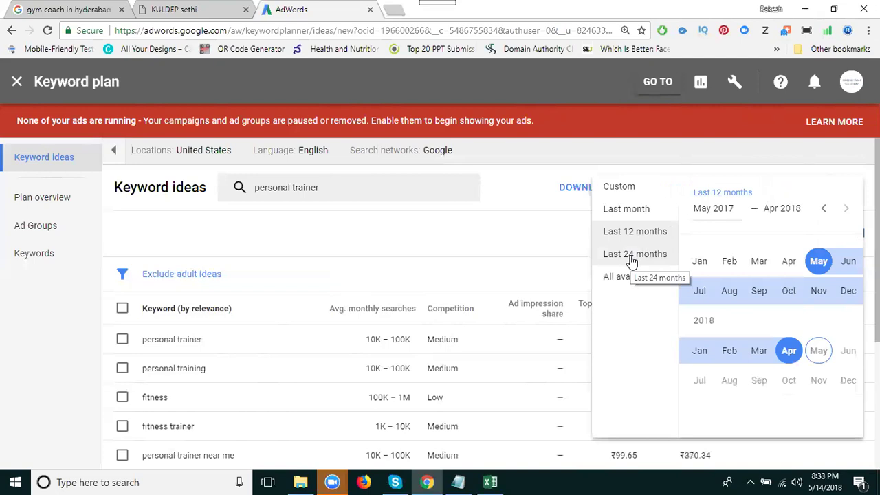
pyautogui.click(632, 259)
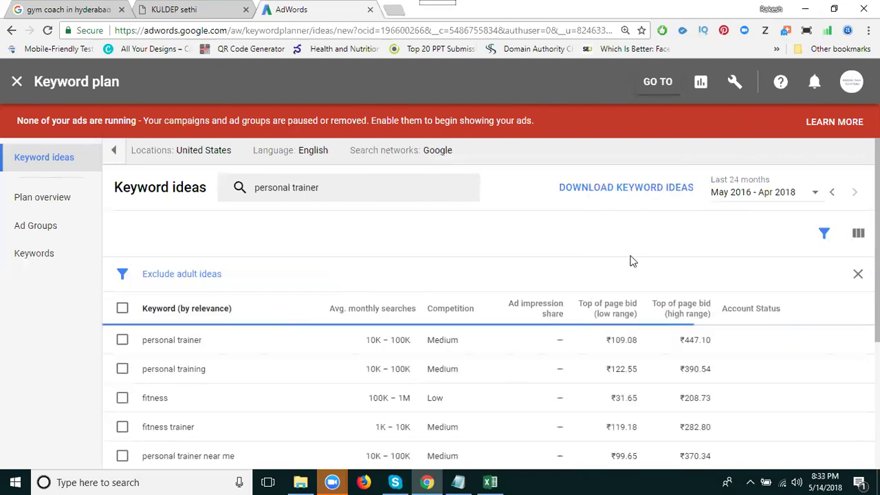
pyautogui.scroll(-1, 558, 262)
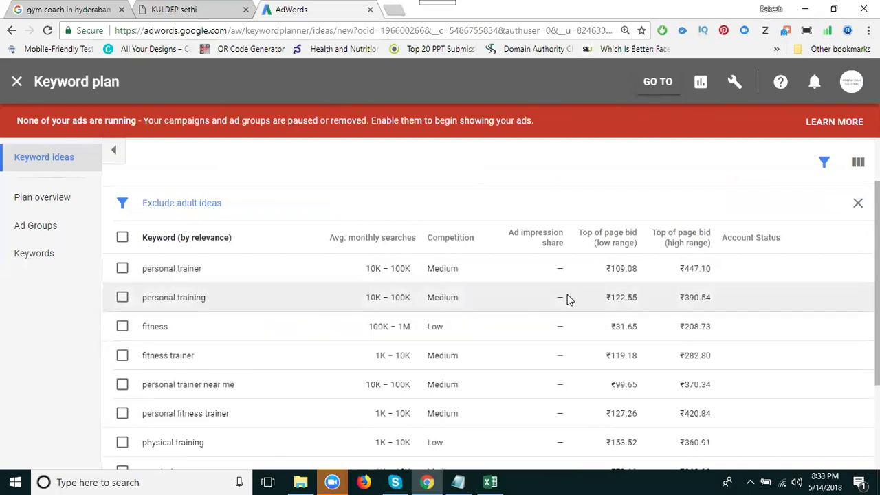
pyautogui.scroll(1, 568, 299)
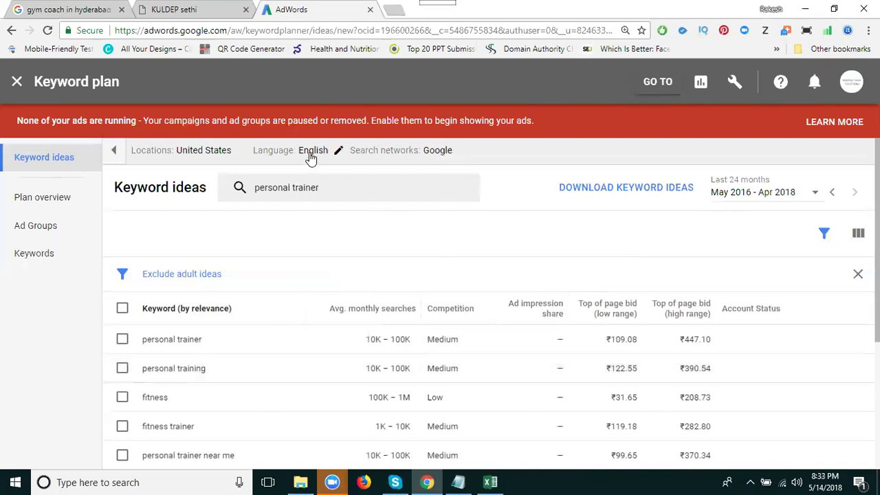